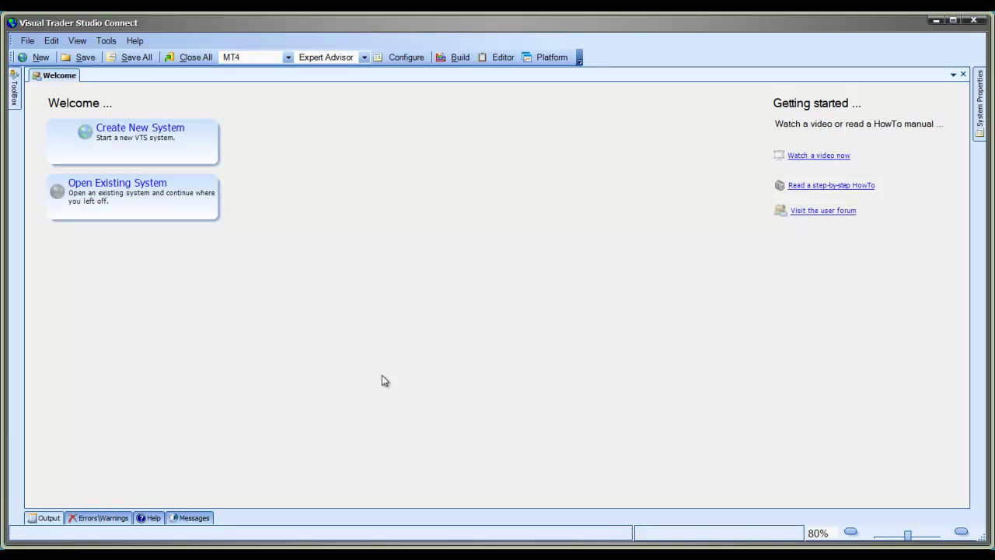
Open Create New System to list Test Wizard, EA Wizard, EA Builder and CrossOver.
left_click(130, 140)
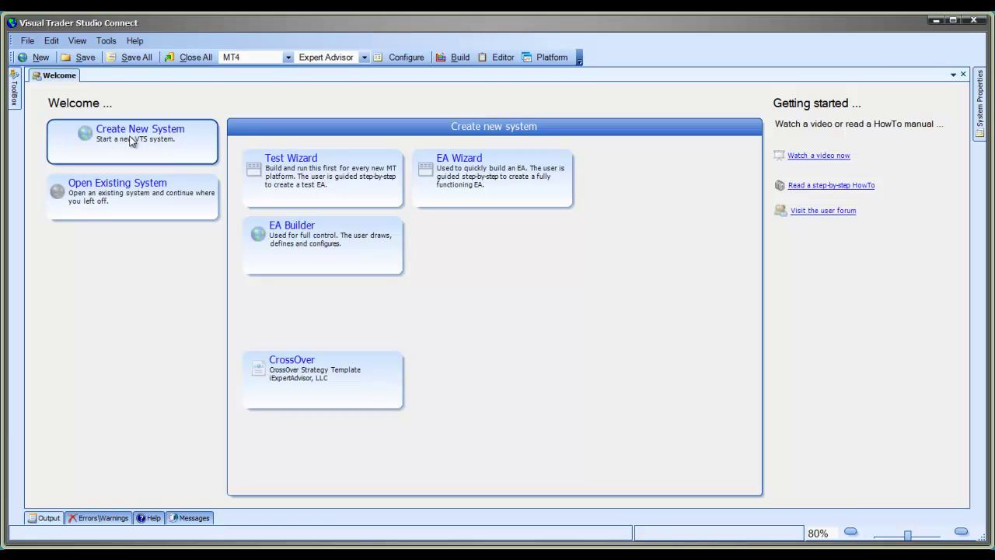
Create a Test Wizard system, keeping the name TestWizard2.
left_click(302, 161)
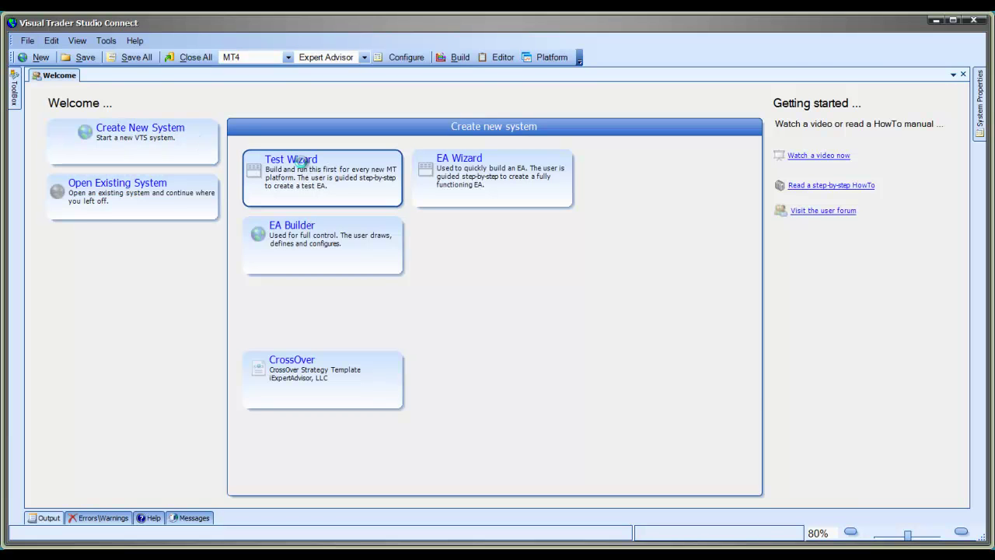
left_click(563, 328)
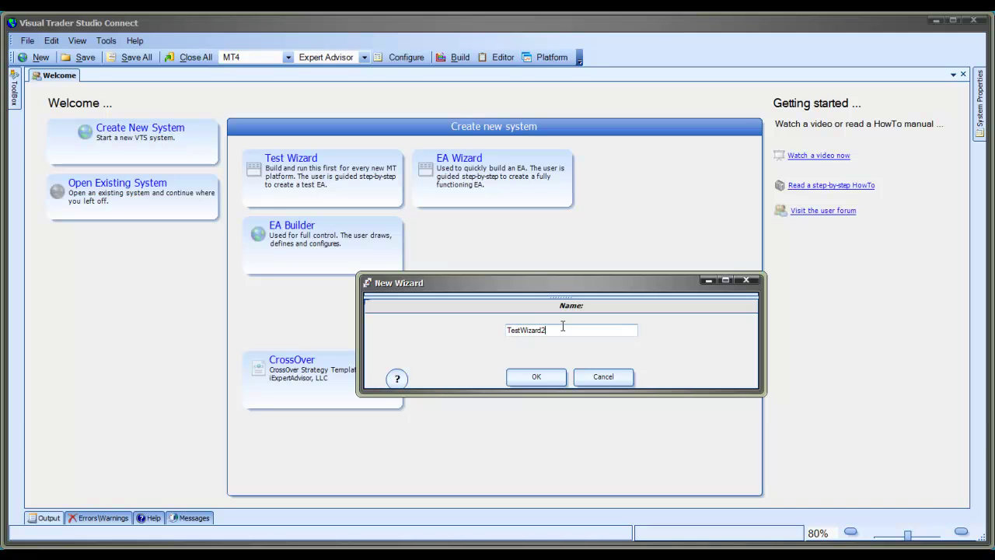
left_click(541, 377)
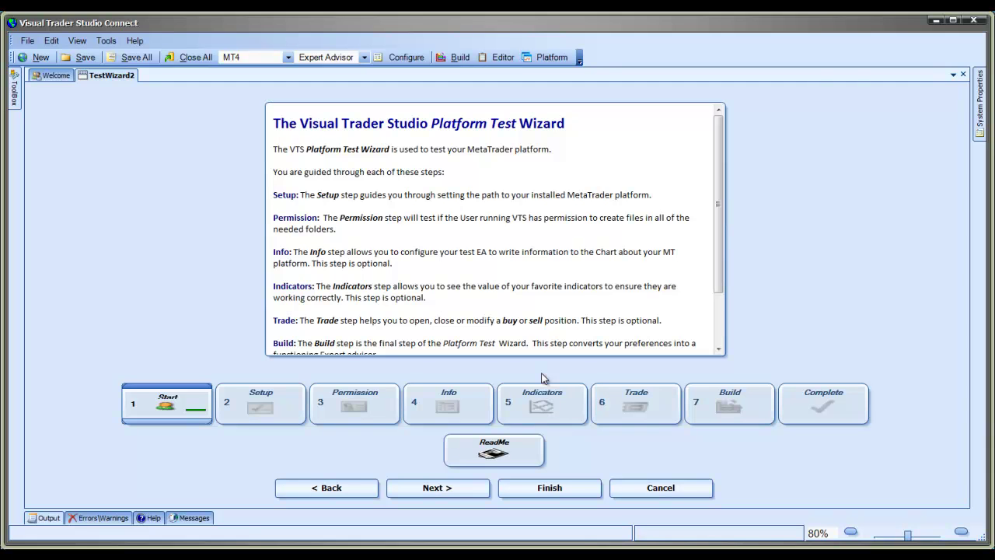
Advance the TestWizard2 wizard from its Start page to the Setup->Builder page.
left_click(423, 489)
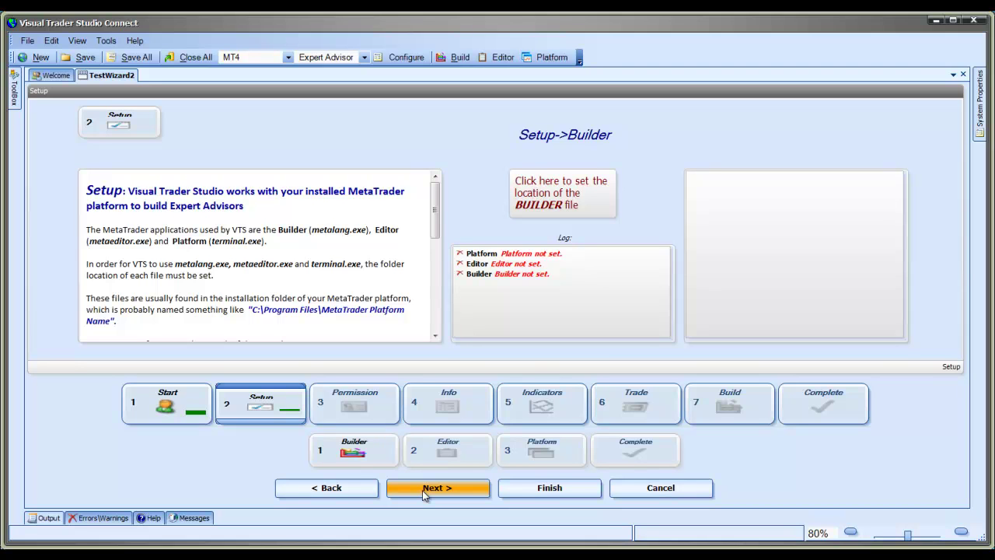
Point Builder, Editor and Platform to MetaTrader 4's metalang.exe, metaeditor.exe and terminal.exe.
left_click(540, 182)
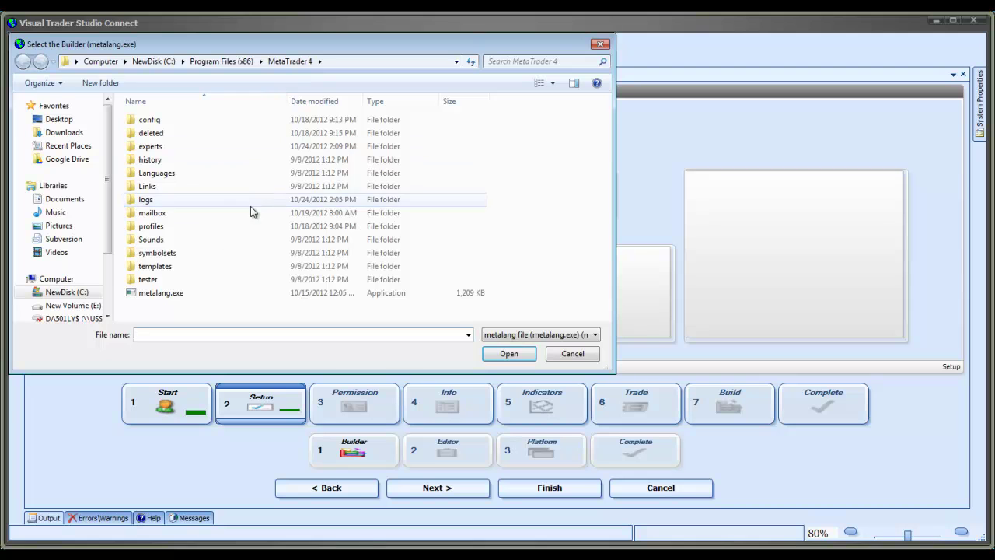
left_click(172, 300)
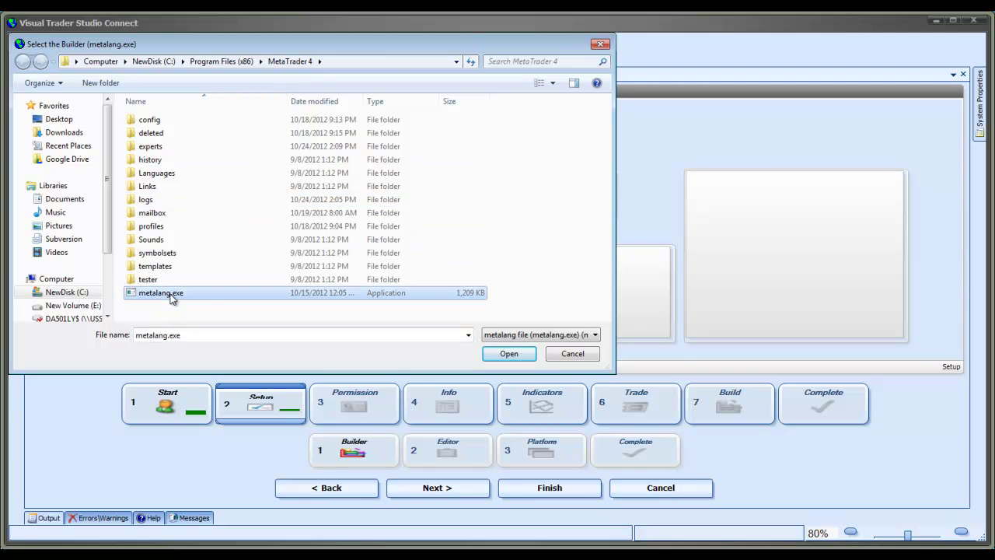
left_click(509, 354)
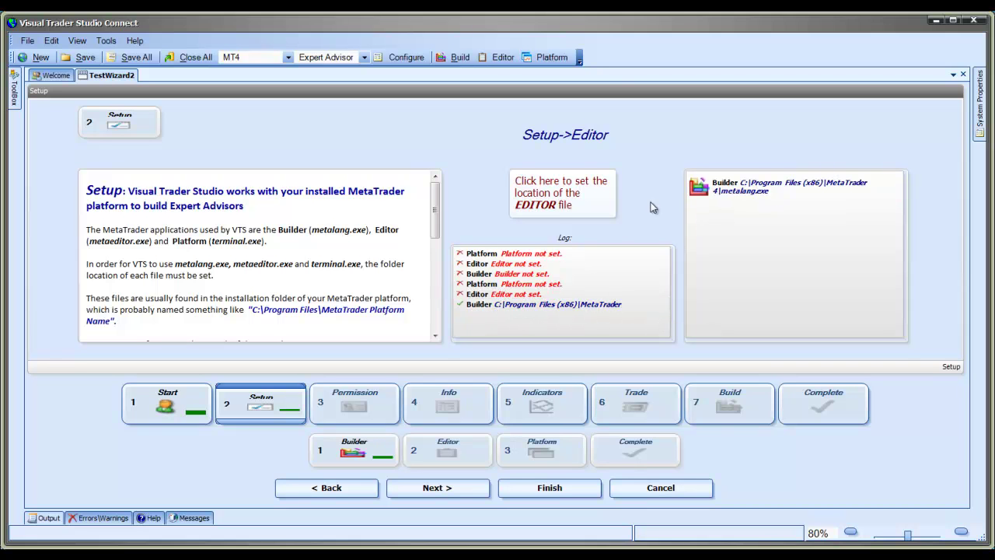
left_click(555, 197)
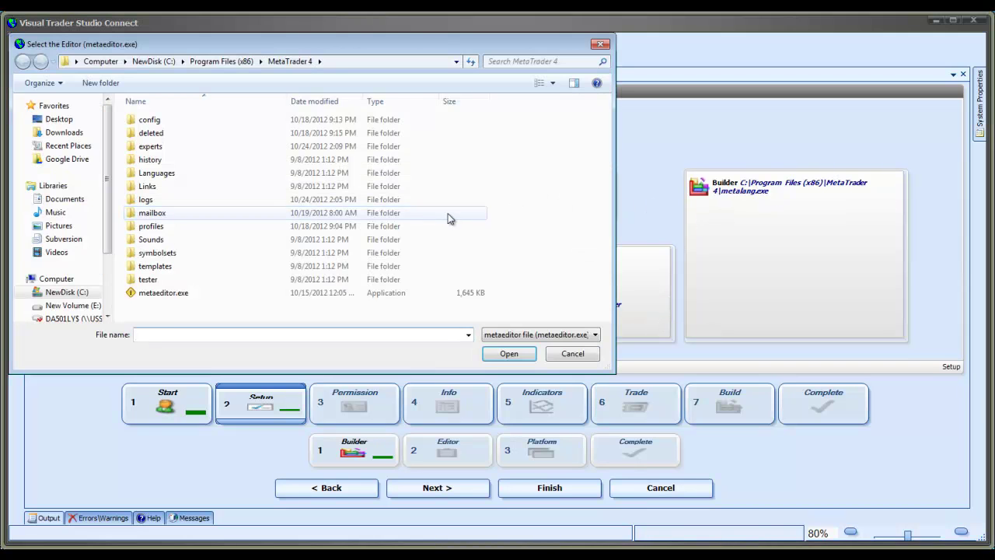
left_click(186, 296)
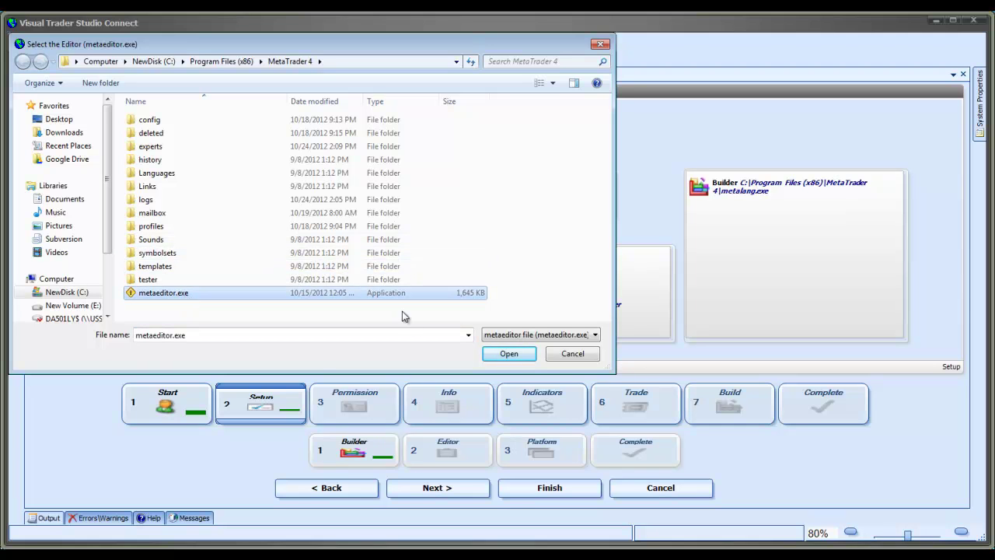
left_click(509, 353)
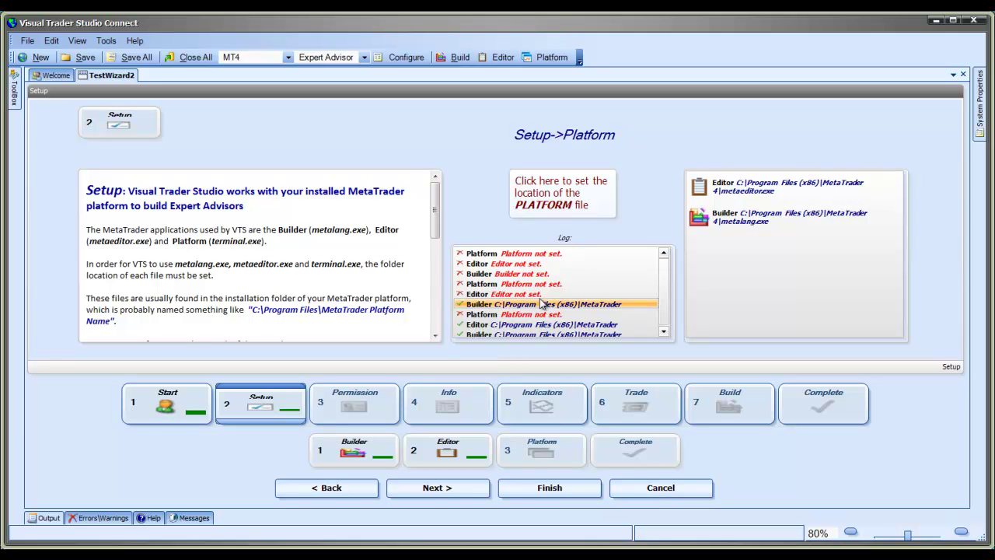
left_click(566, 200)
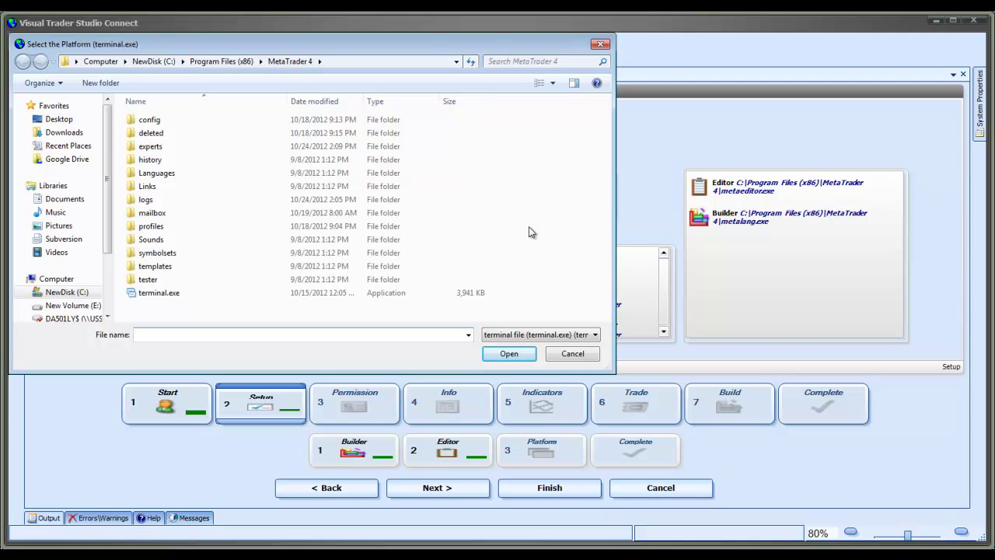
left_click(166, 296)
left_click(518, 359)
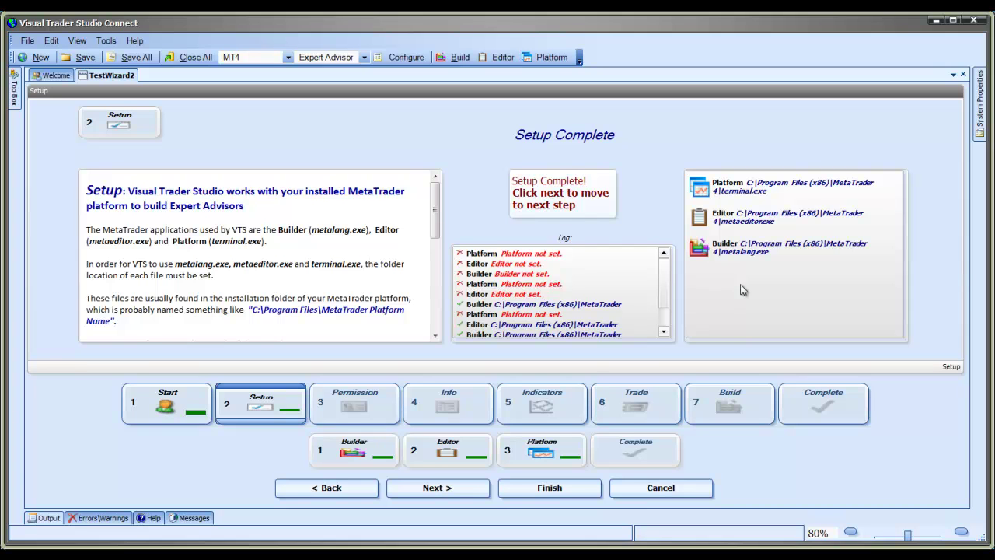
Validate file-creation permissions on the Permission folders, then continue to the Info step.
left_click(533, 194)
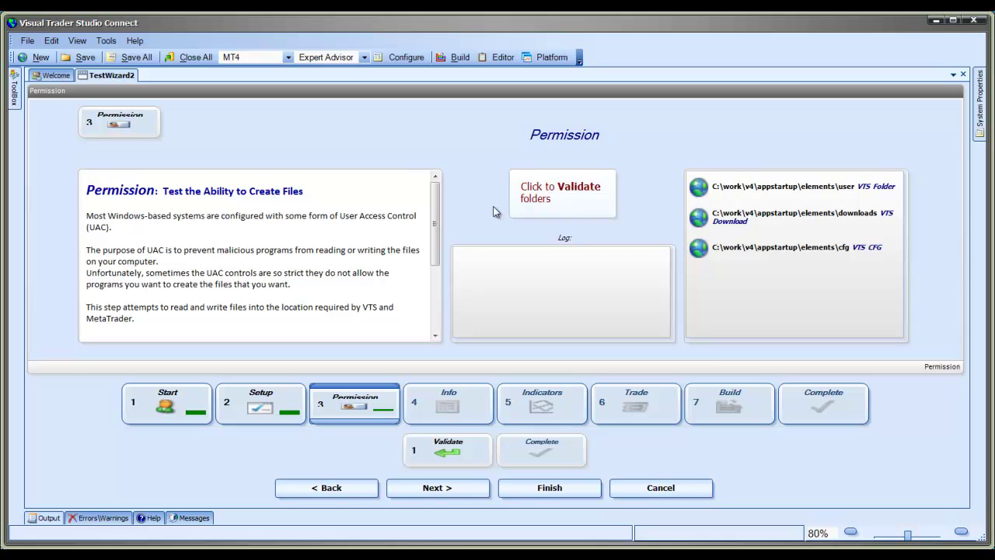
left_click(533, 201)
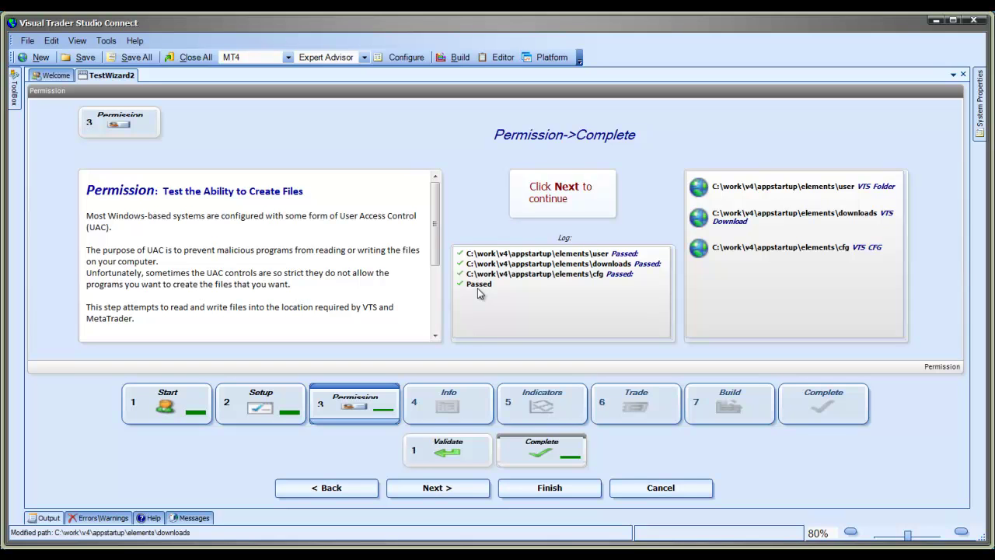
left_click(548, 197)
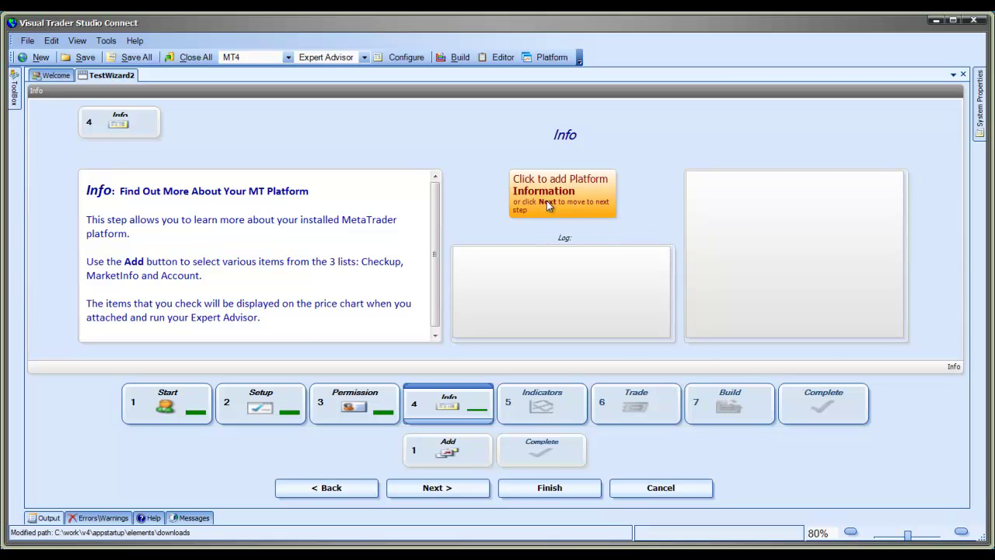
Add IsDemo, MODE_LOTSIZE, MODE_SPREAD and AccountLeverage as info items and complete Info.
left_click(547, 201)
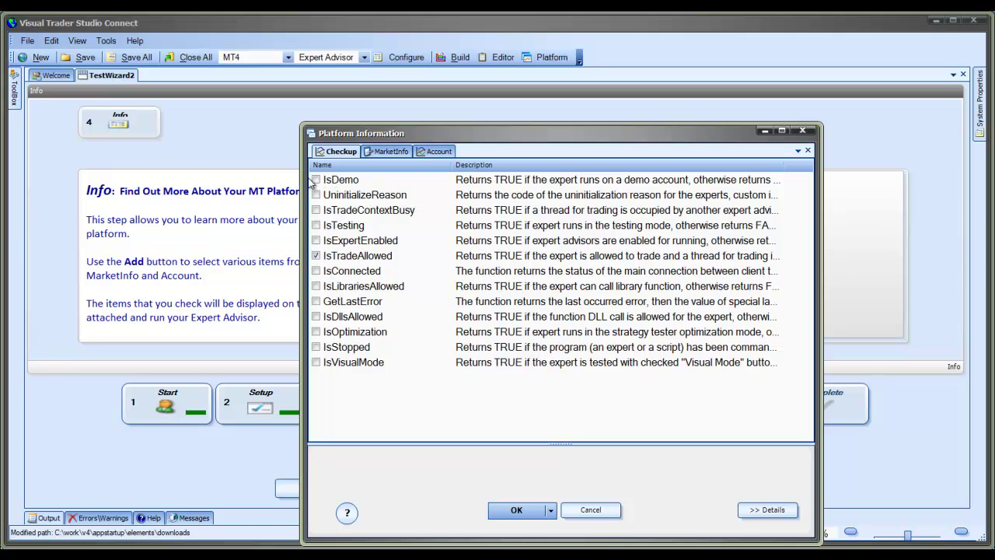
left_click(315, 180)
left_click(388, 154)
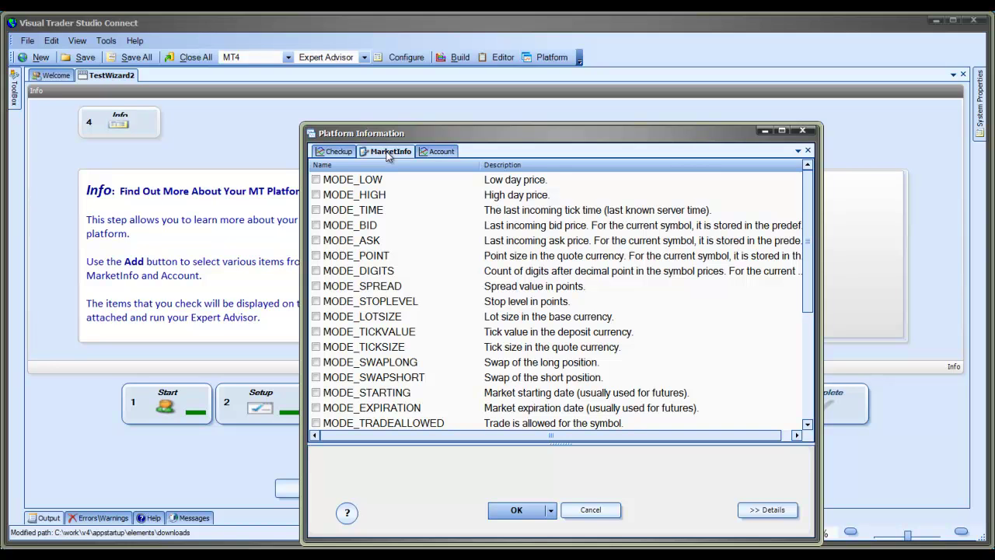
left_click(315, 316)
left_click(315, 286)
left_click(440, 153)
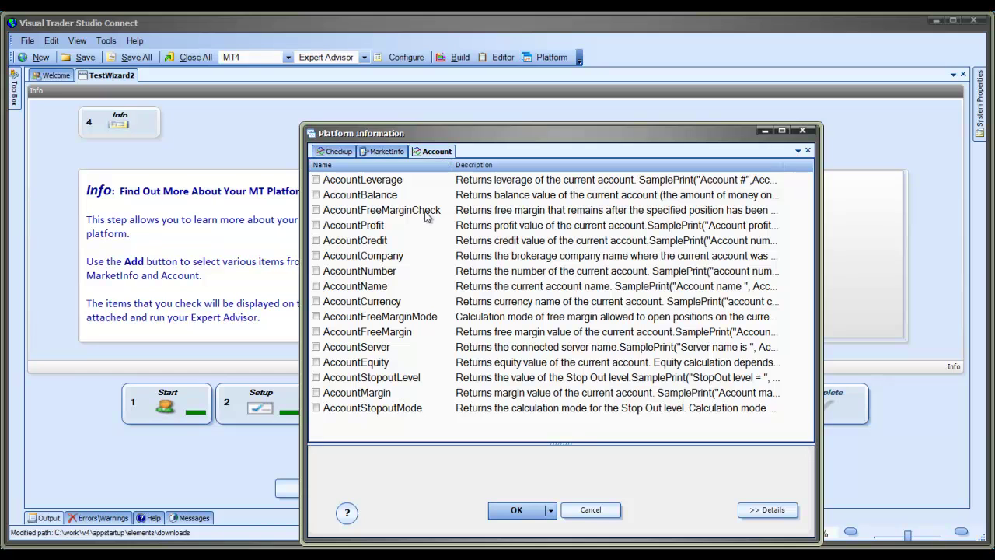
left_click(315, 180)
left_click(515, 510)
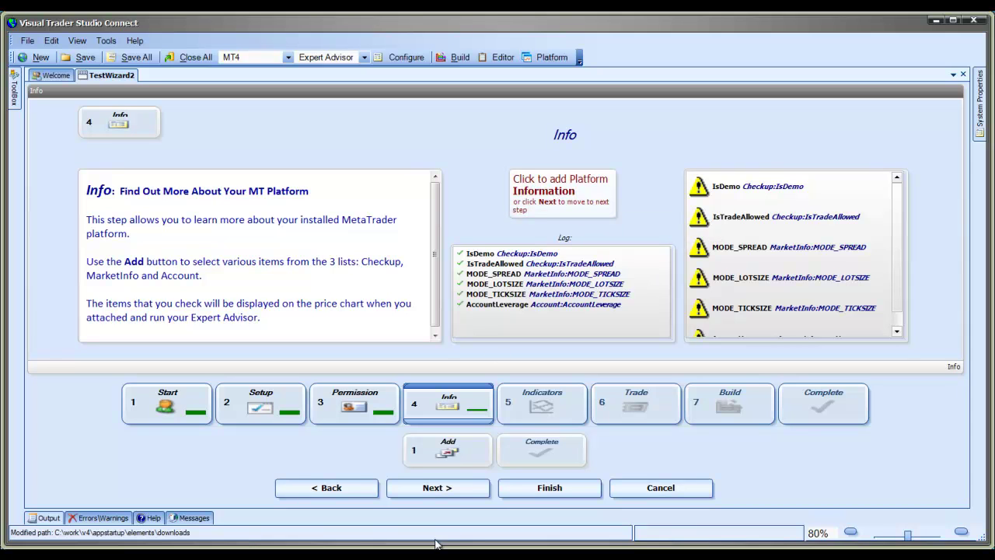
left_click(436, 496)
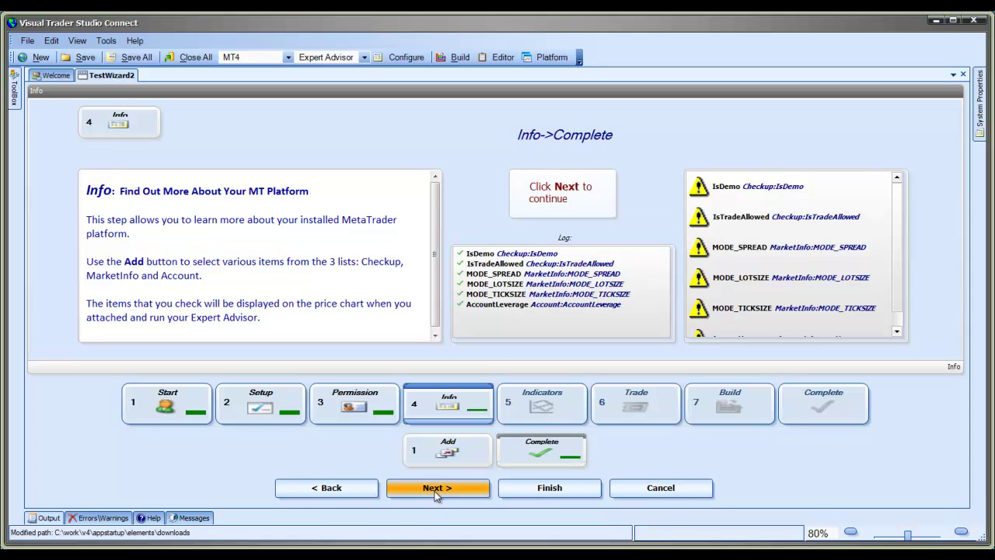
Add an iAD indicator with timeframe PERIOD_M15, then complete Indicators and advance to Trade.
left_click(437, 488)
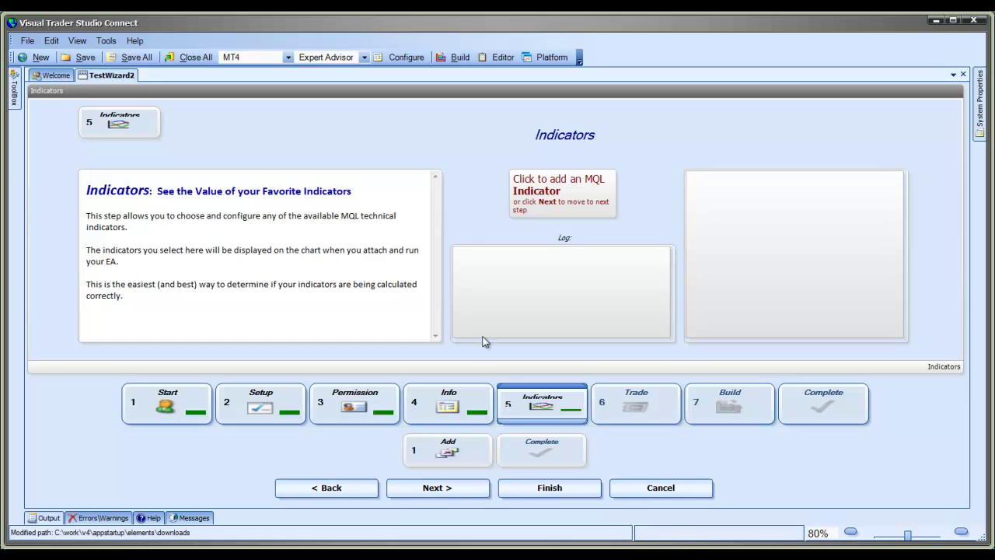
left_click(539, 187)
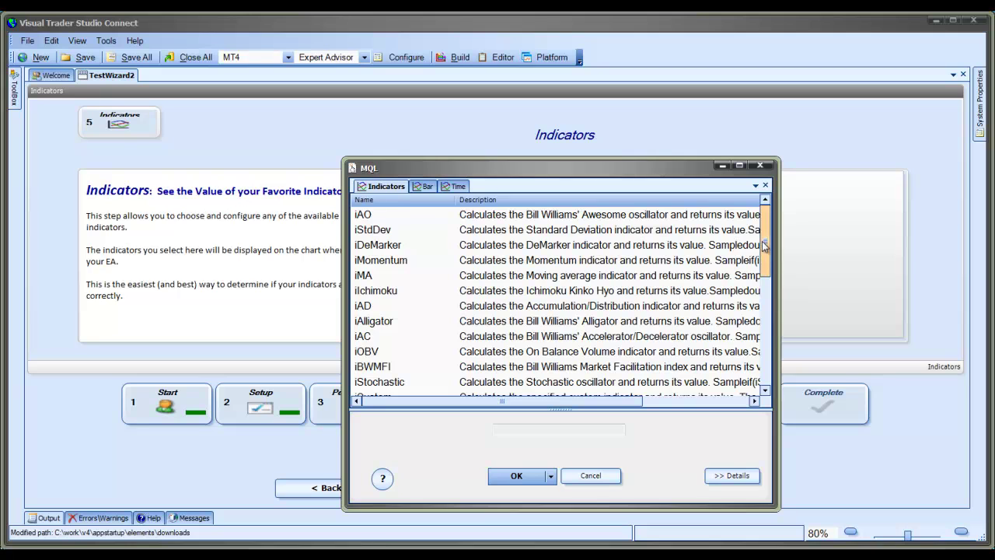
mouse_move(766, 247)
left_mouse_down()
mouse_move(774, 346)
mouse_move(766, 244)
left_mouse_up()
left_click(360, 307)
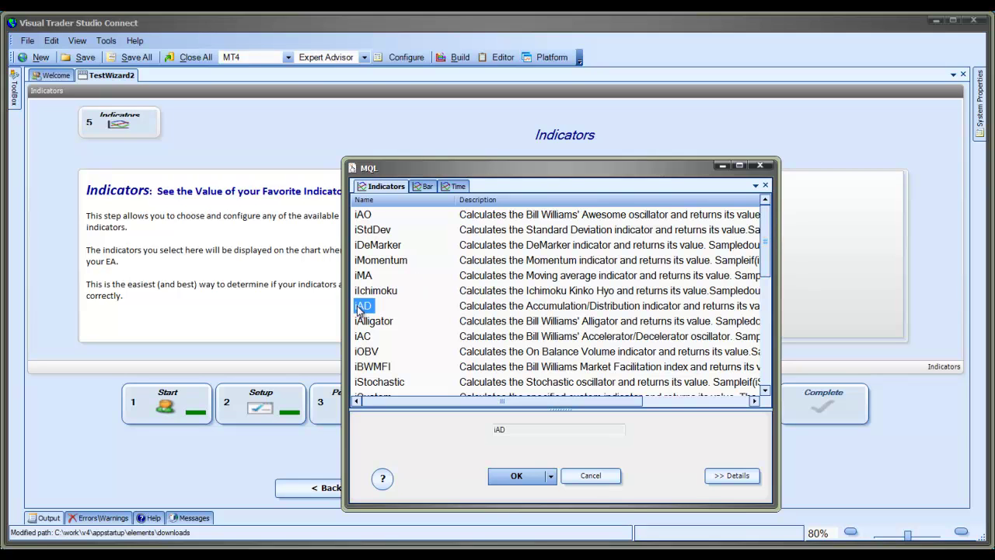
left_click(514, 478)
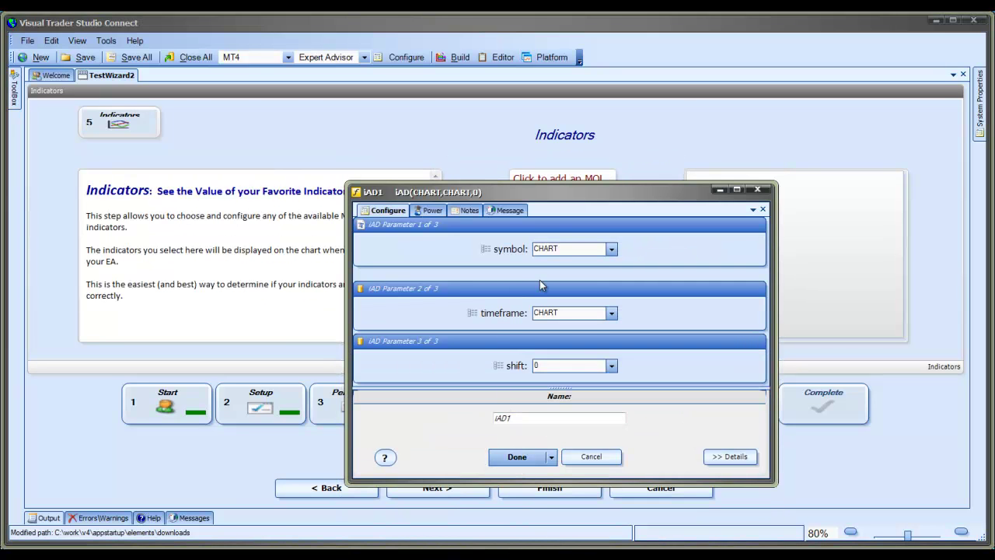
left_click(612, 314)
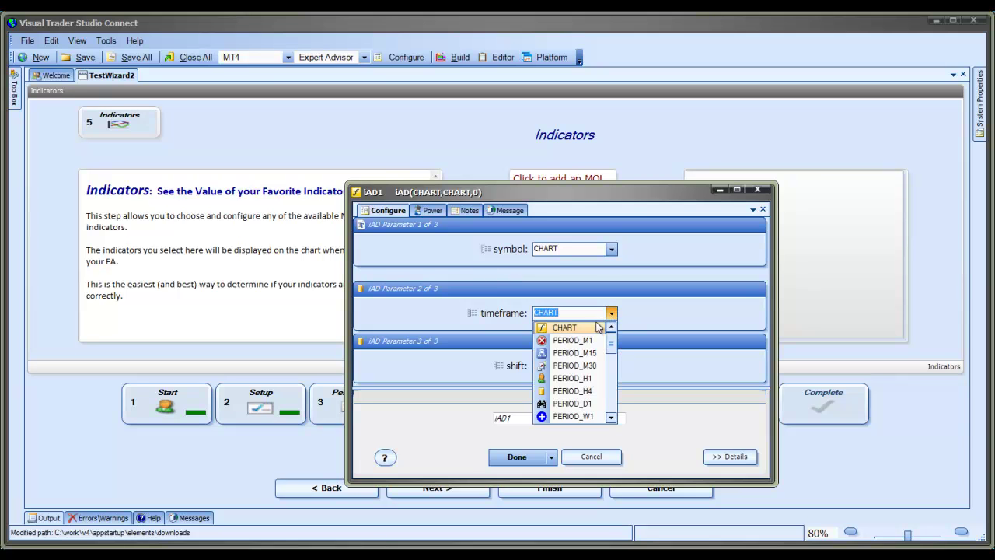
left_click(586, 353)
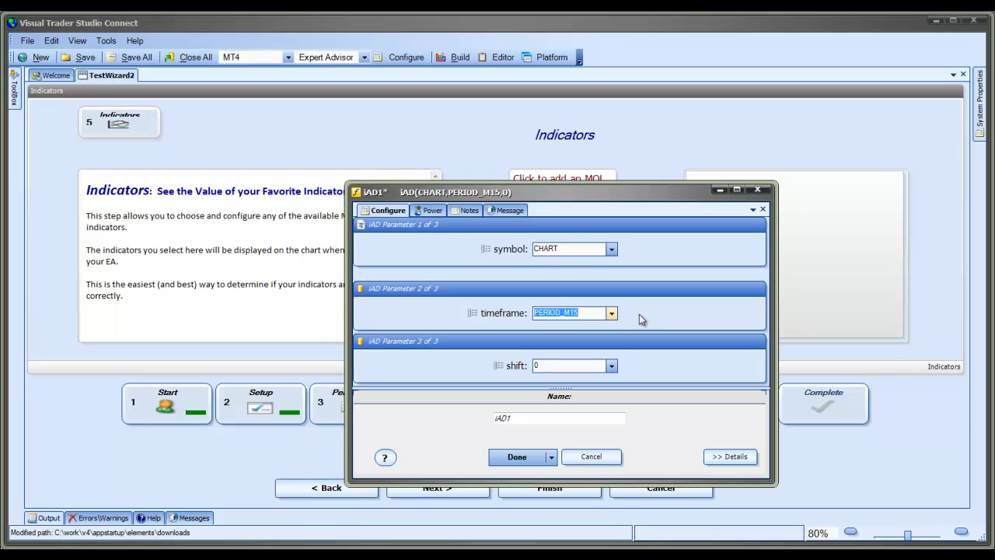
left_click(507, 456)
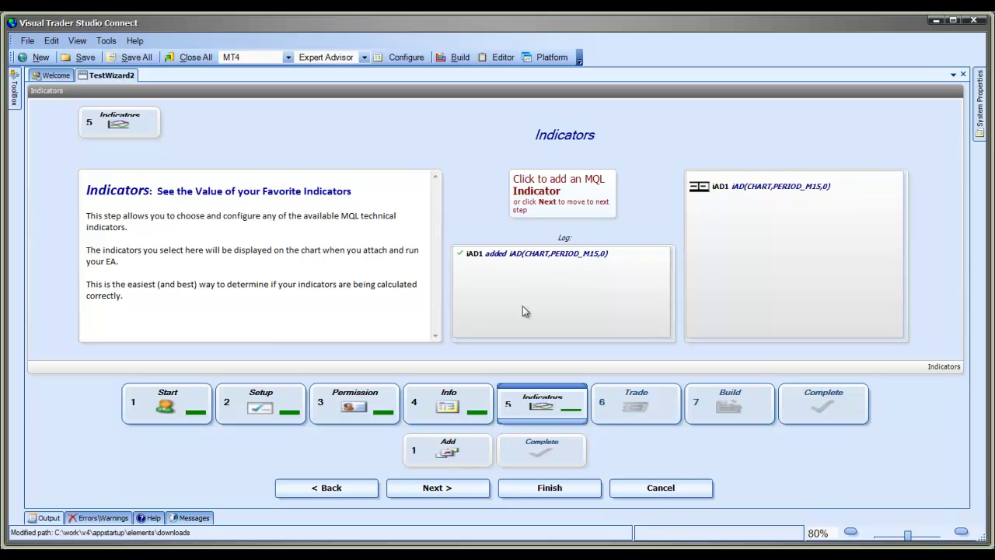
left_click(456, 488)
left_click(455, 488)
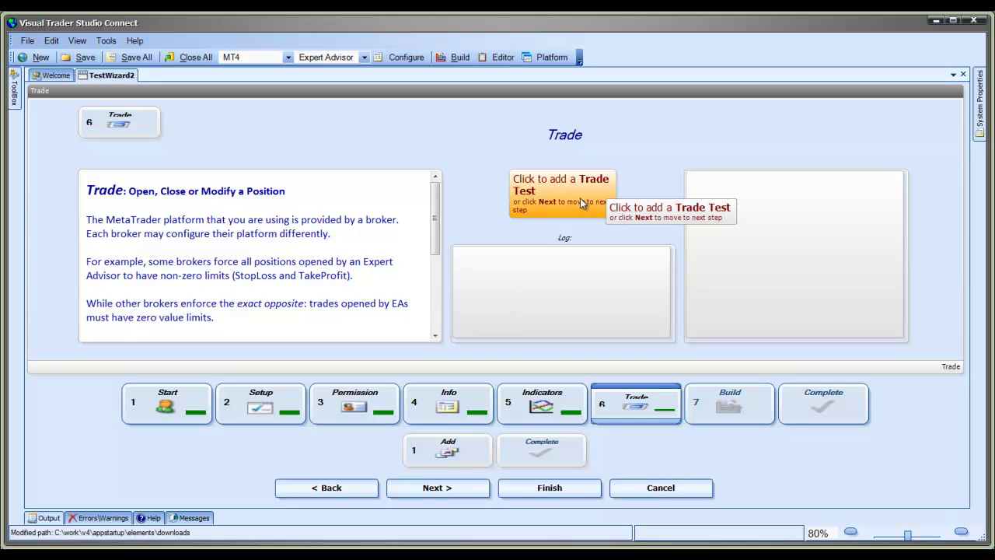
Add an Open trade test with the default OrderSend settings, then advance to Build.
left_click(547, 194)
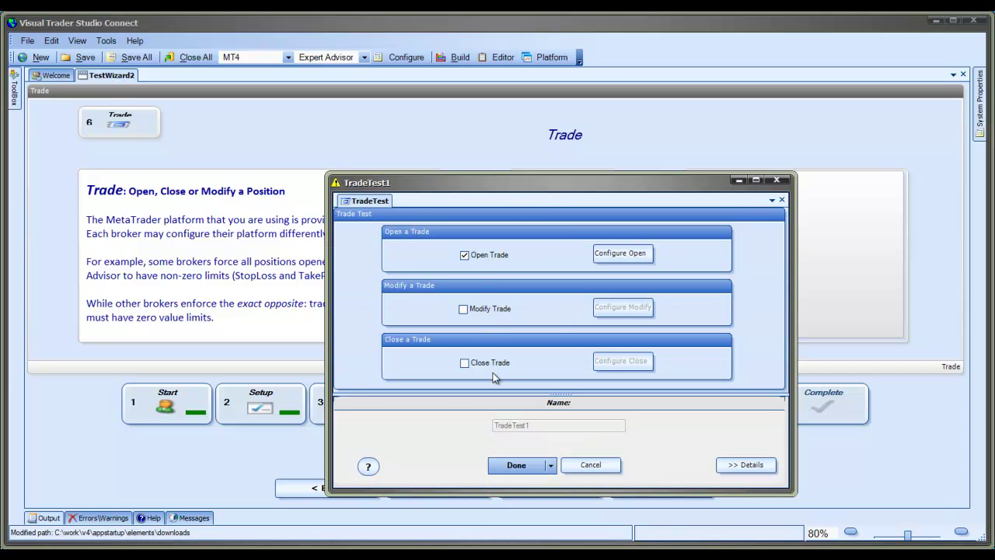
left_click(639, 256)
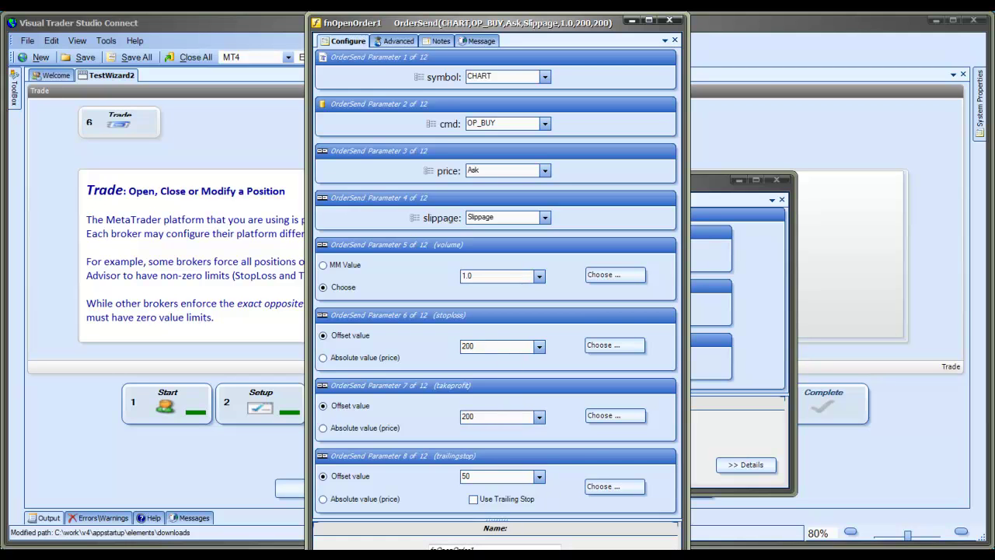
left_click(490, 544)
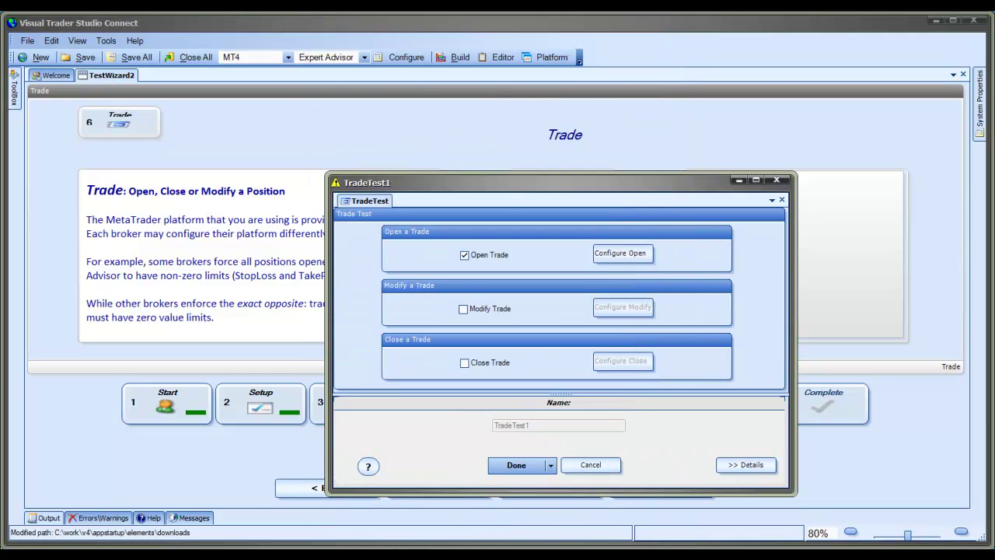
left_click(517, 466)
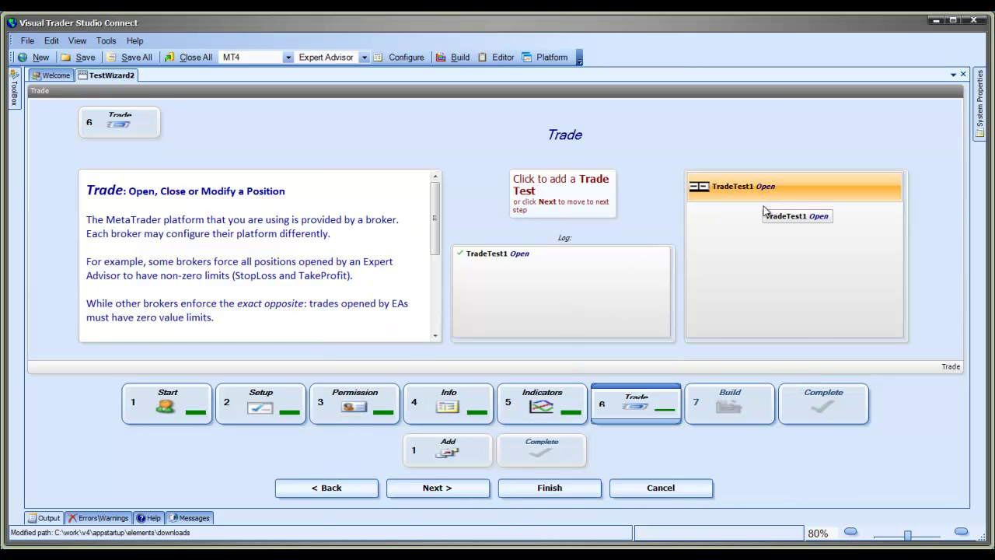
left_click(438, 489)
left_click(437, 488)
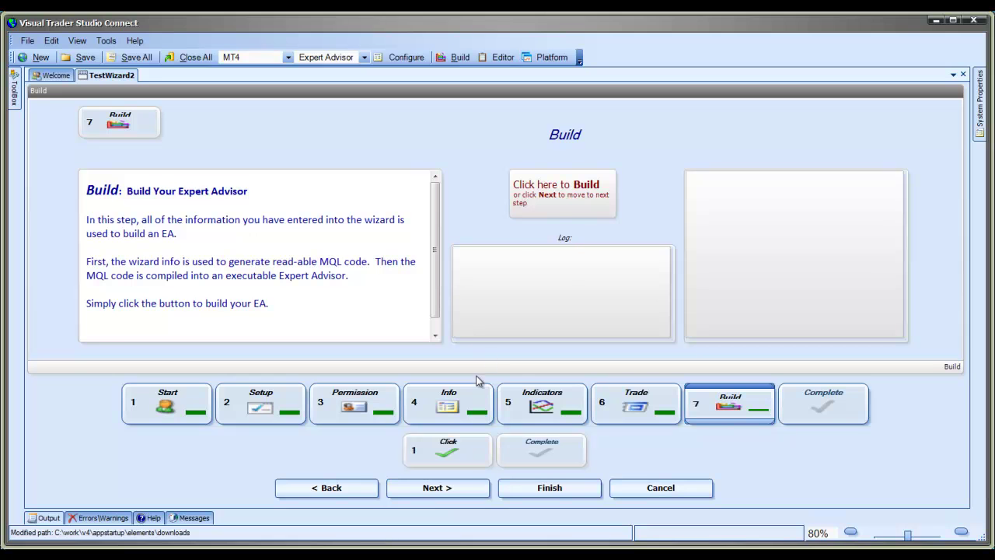
Build TestWizard2.mq4 and advance to the wizard's Congratulations page.
left_click(554, 201)
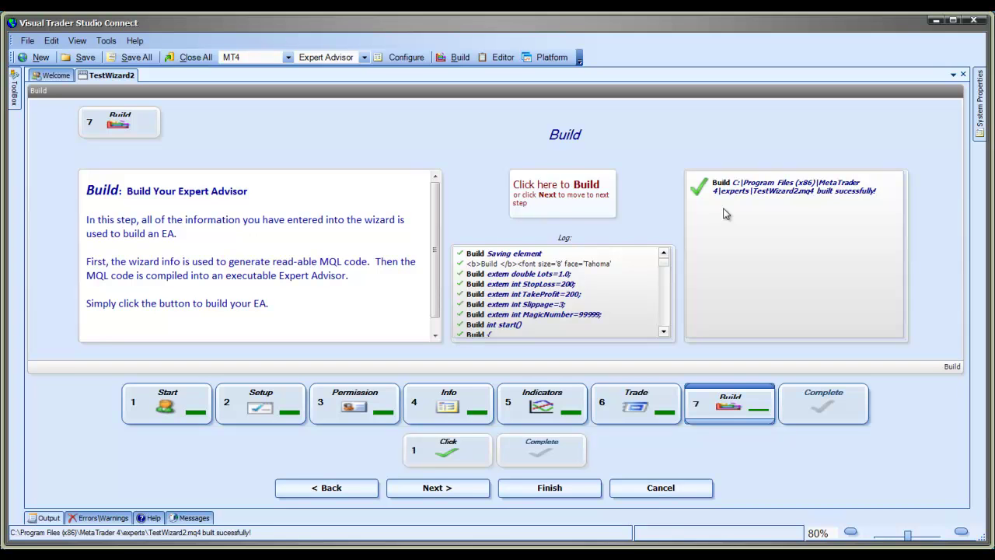
left_click(471, 489)
left_click(471, 489)
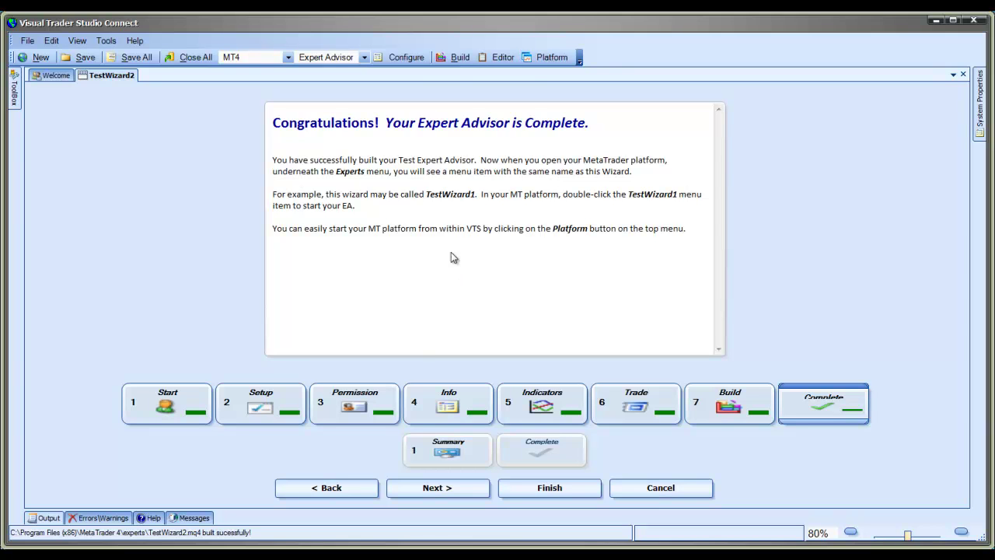
Launch MetaTrader 4 from the Platform toolbar button in its own tab.
left_click(553, 62)
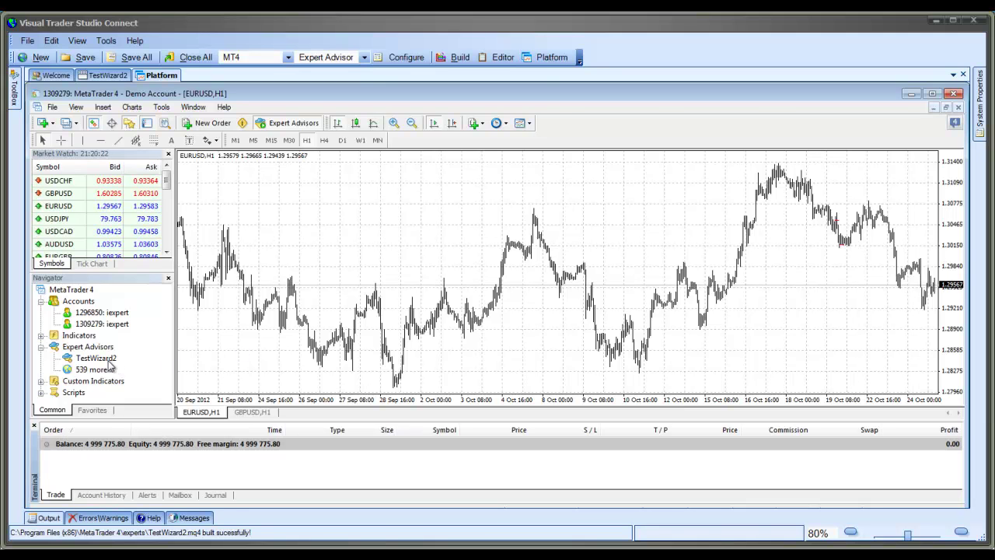
Attach the TestWizard2 expert advisor to the EURUSD H1 chart and accept its default settings.
double_click(109, 360)
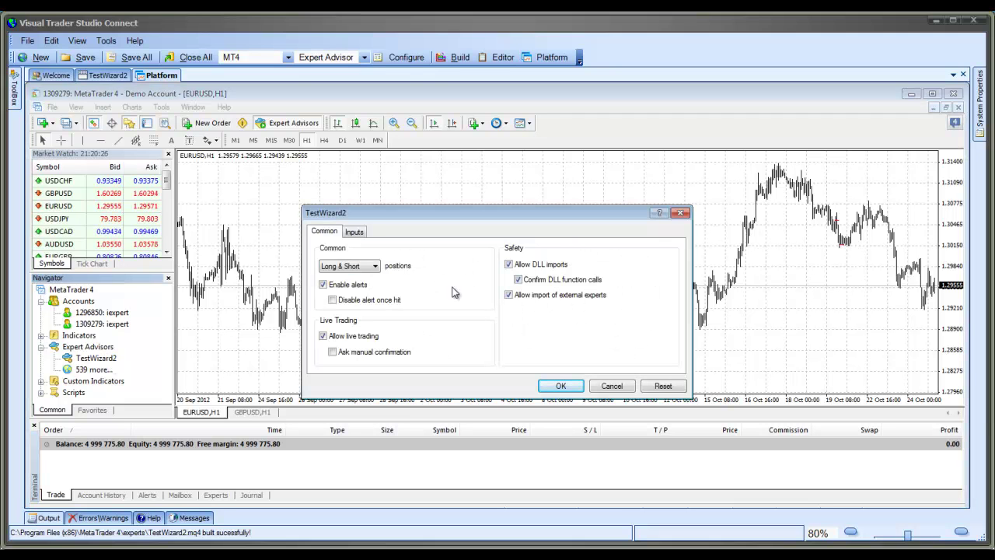
left_click(560, 386)
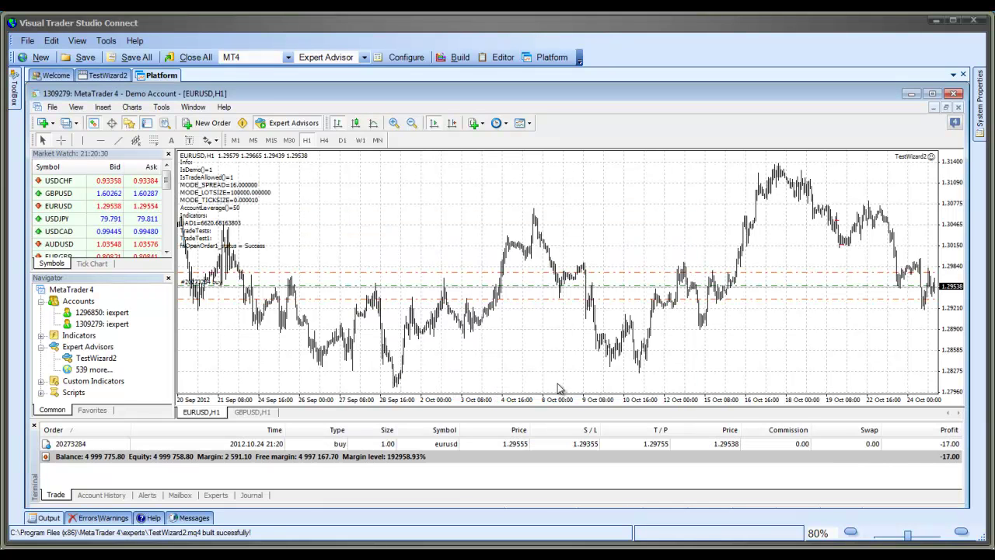